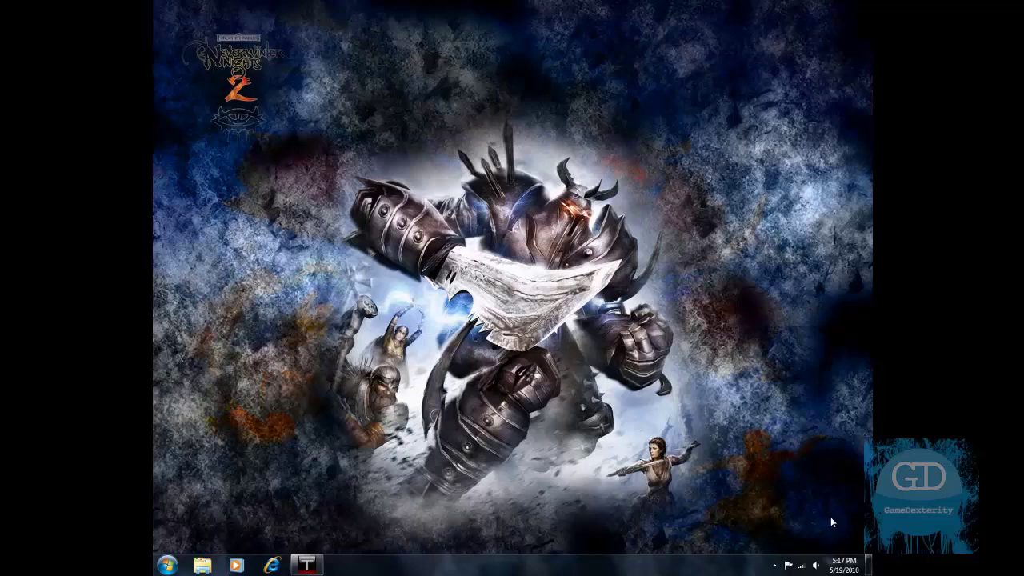
Step: Check Tunngle's Neverwinter Nights network, then launch Neverwinter Nights 2 through Launchy with 'never'
click(309, 564)
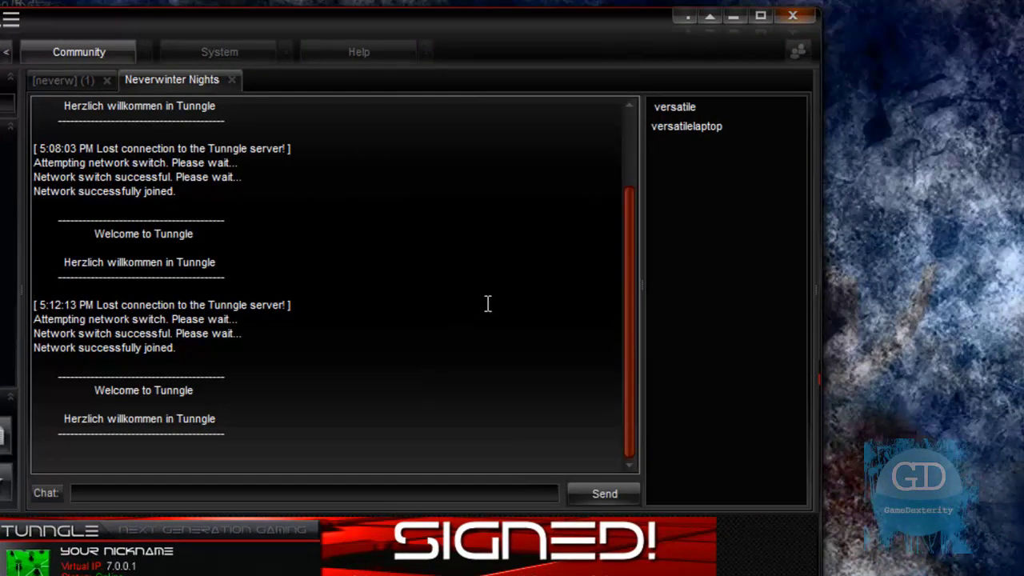
click(732, 16)
key(alt+space)
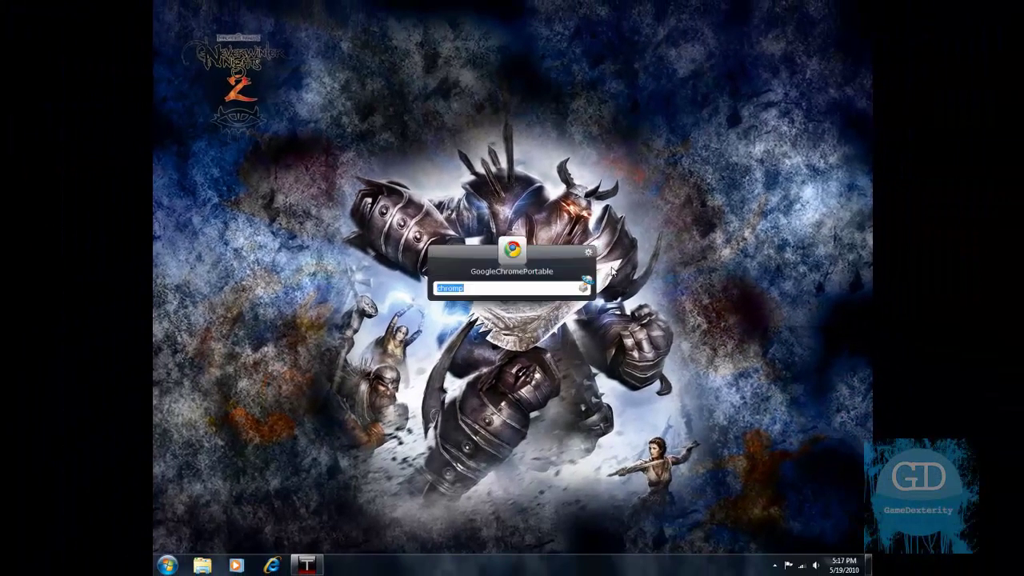
text(never)
key(Return)
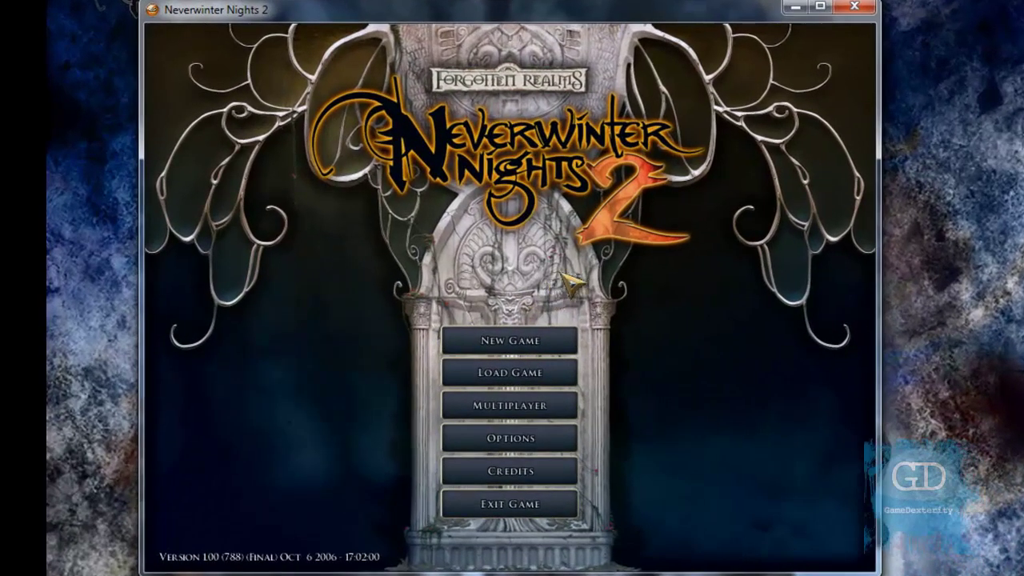
Step: Submit the Multiplayer BioWare Community sign-in while offline, so authentication is skipped
click(570, 405)
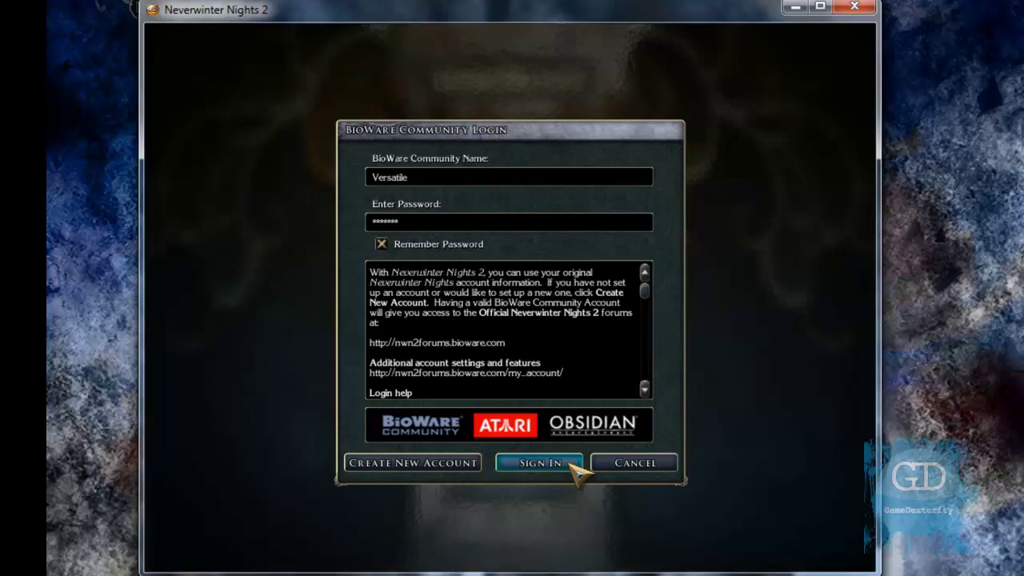
click(571, 465)
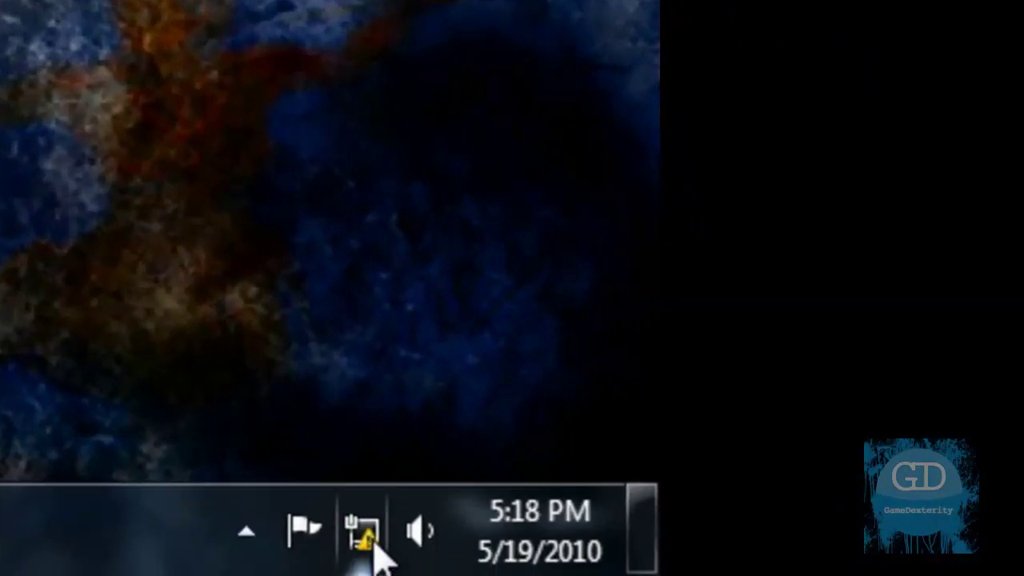
mouse_move(376, 558)
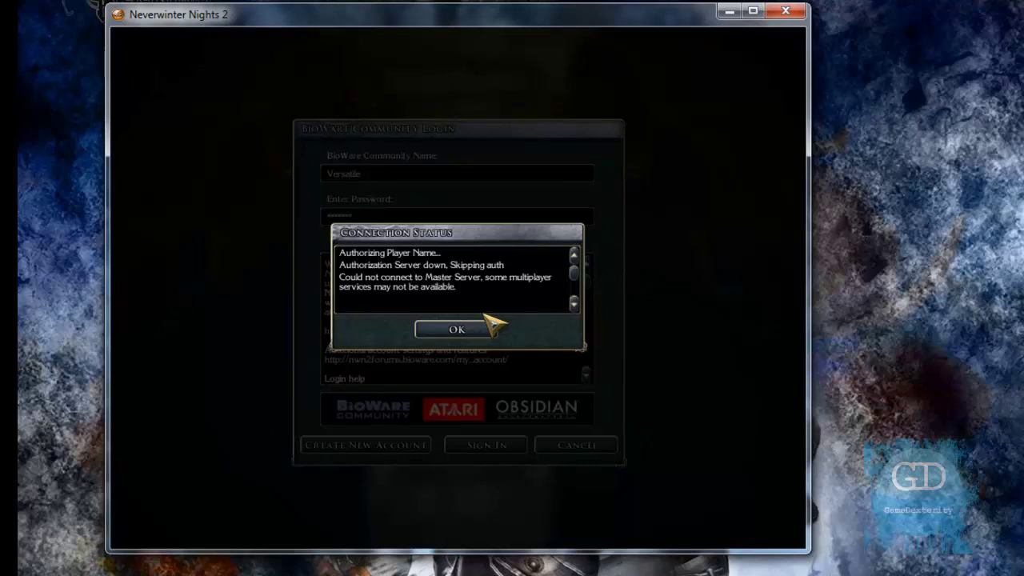
Step: Dismiss the connection status message and move the game window right, beside Tunngle
click(485, 325)
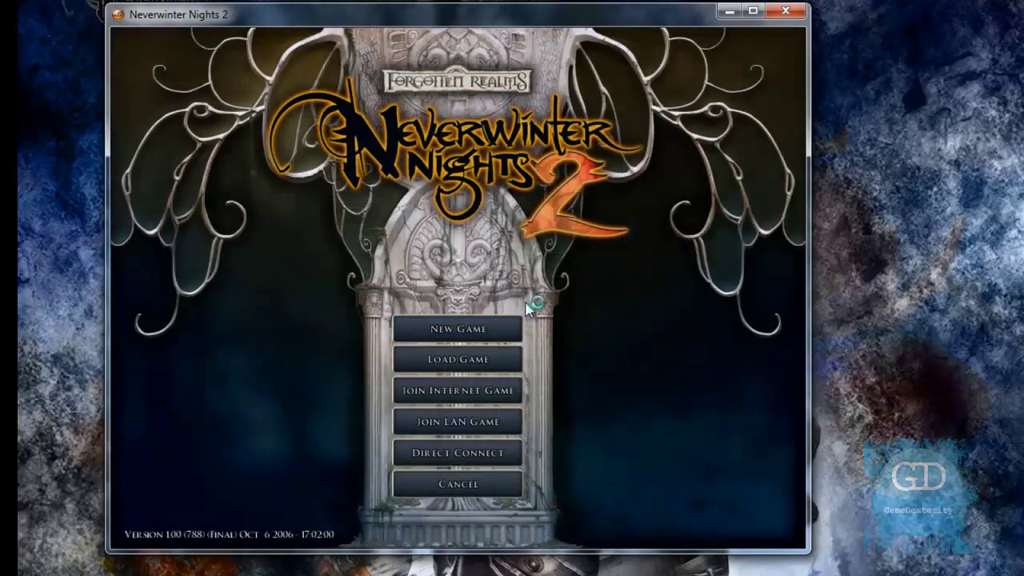
drag(437, 44, 743, 8)
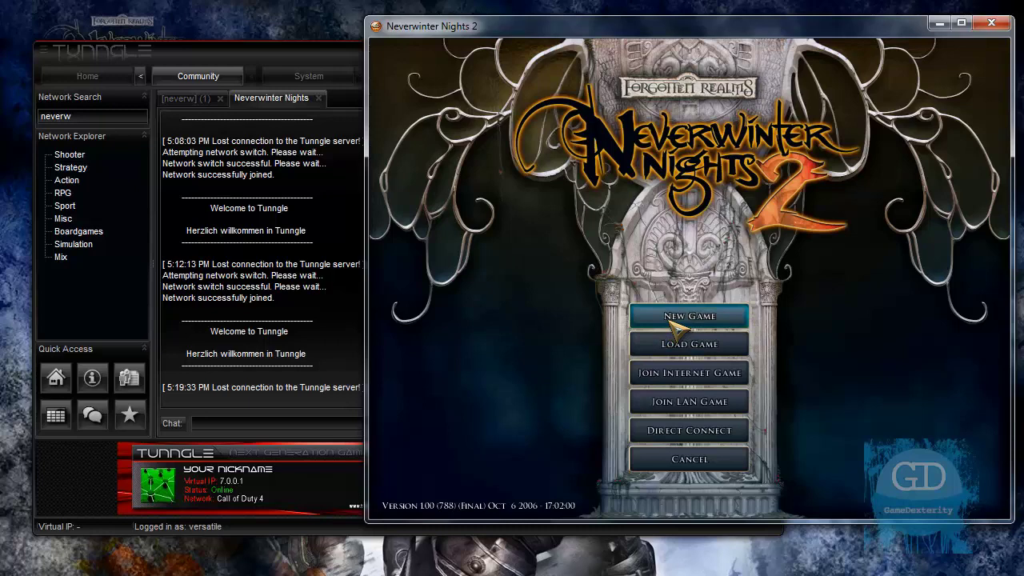
click(689, 431)
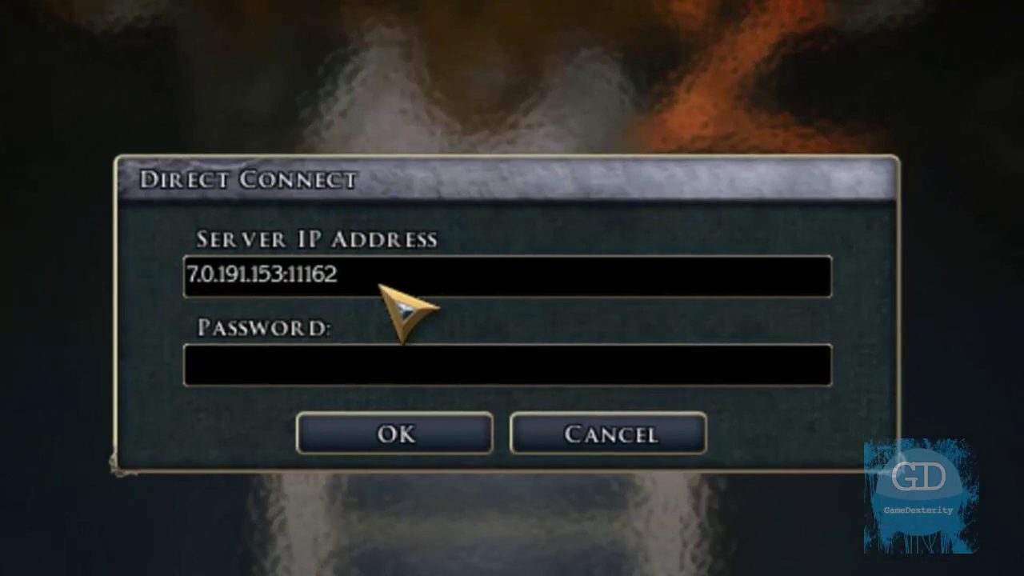
key(BackSpace)
key(BackSpace)
key(BackSpace)
key(BackSpace)
key(BackSpace)
key(BackSpace)
key(BackSpace)
key(BackSpace)
key(BackSpace)
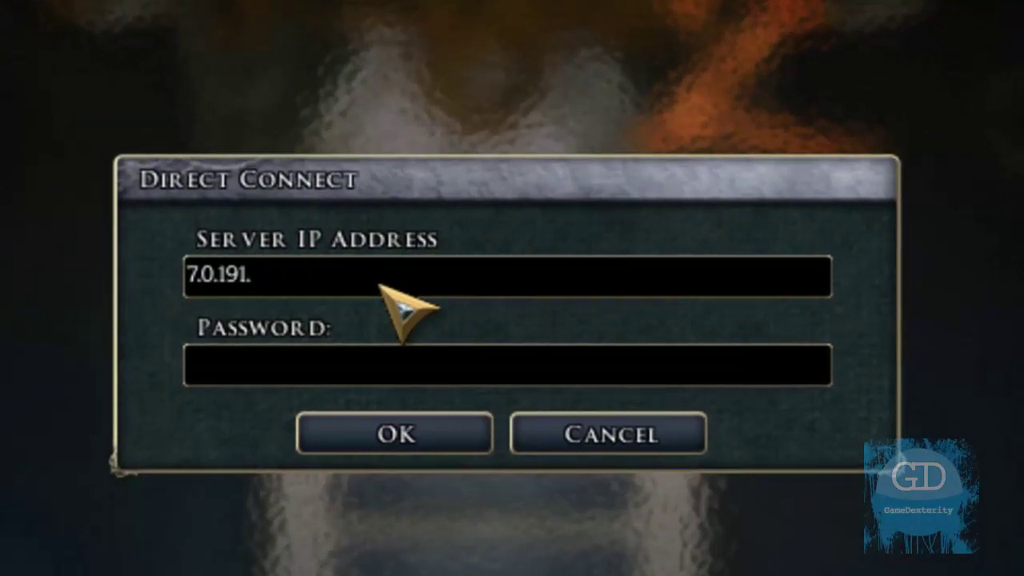
key(BackSpace)
key(BackSpace)
key(BackSpace)
key(BackSpace)
text(92.190)
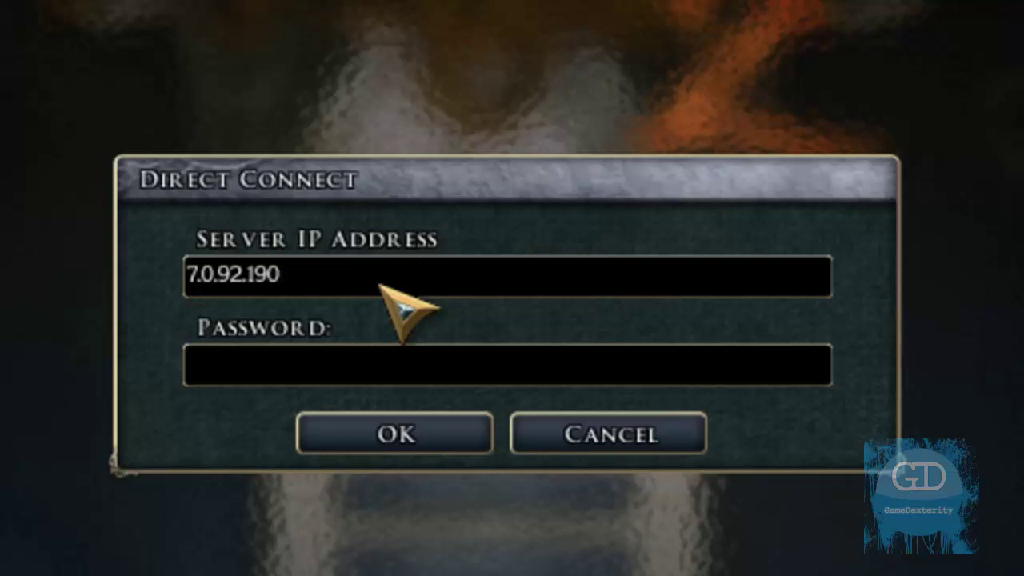
text(:11155)
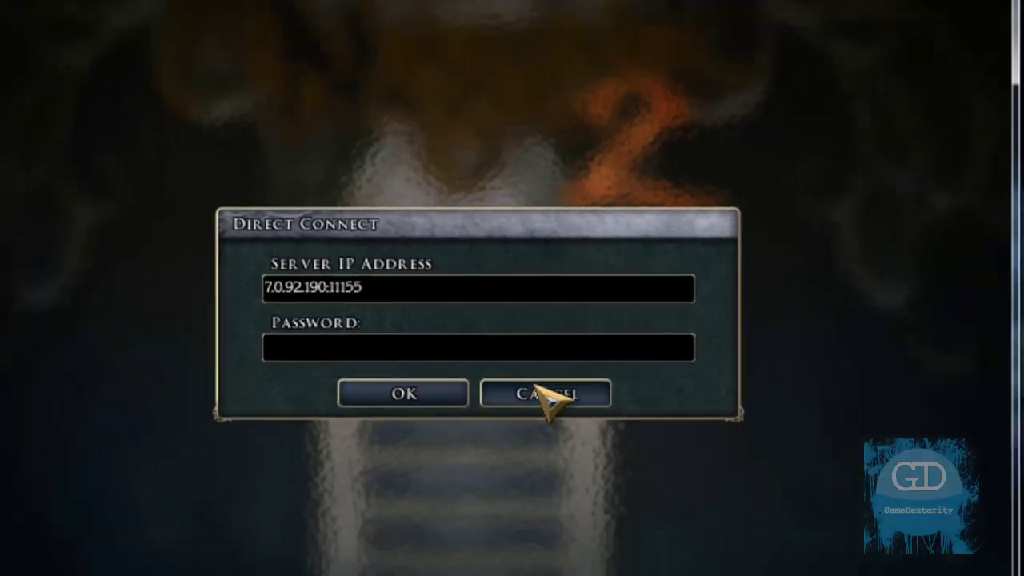
click(552, 436)
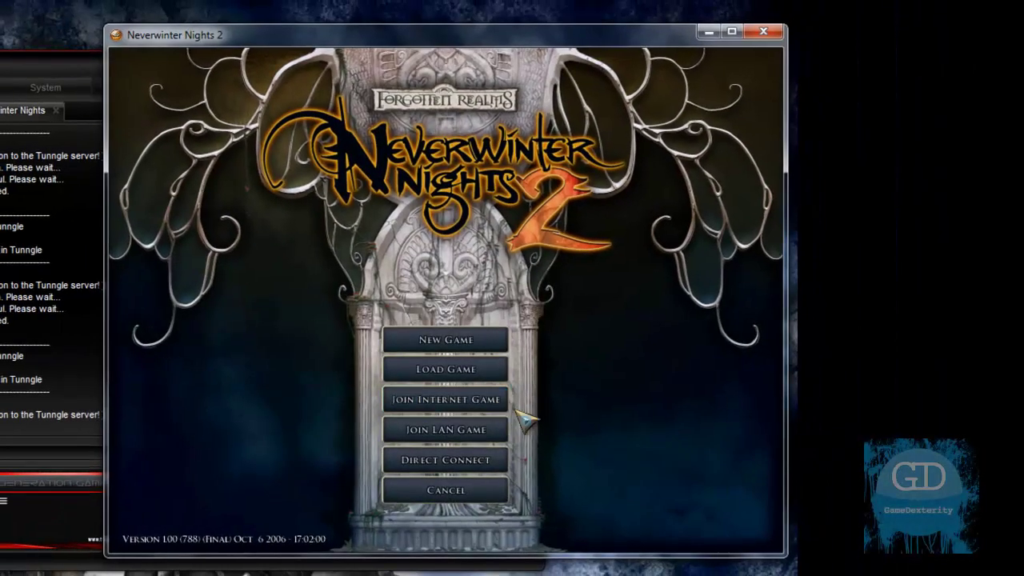
Step: Begin a new hosted game and accept server info 'Tunngle!' on port 11155
click(488, 343)
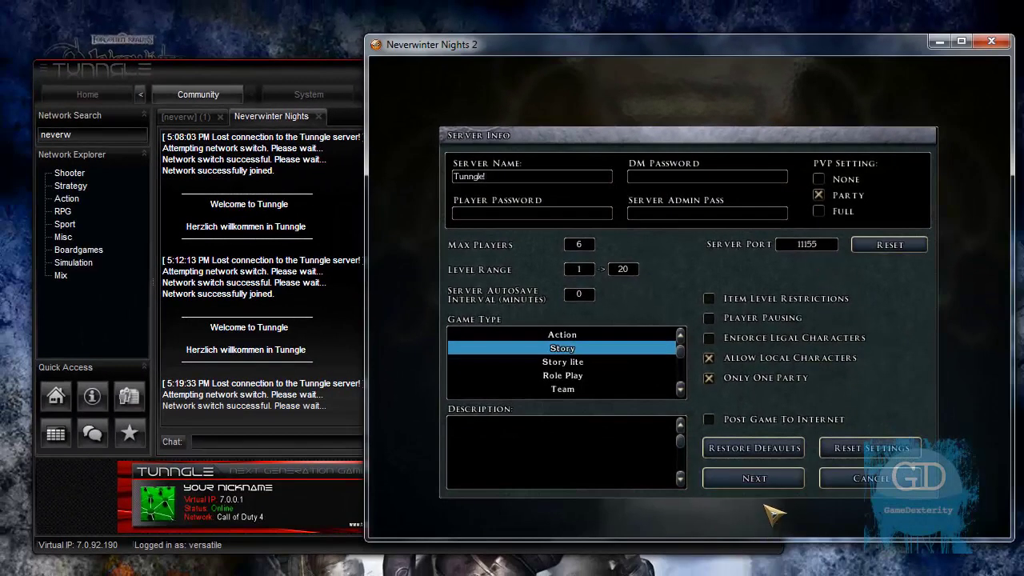
click(755, 489)
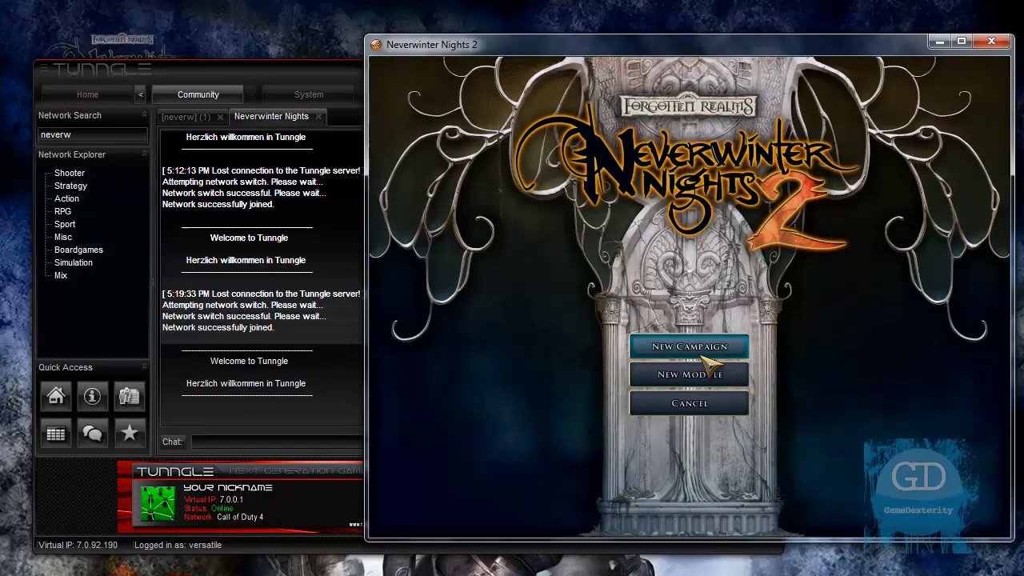
Step: Host module 0100_UninvitedGuests as the Versatile Ninja, then bring Tunngle's chat forward
click(708, 382)
click(639, 335)
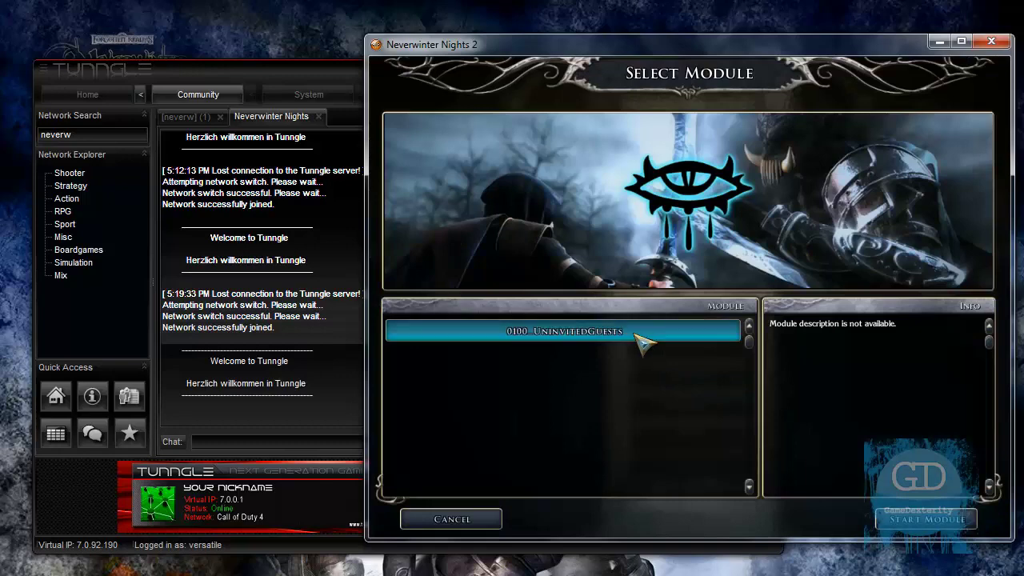
click(951, 524)
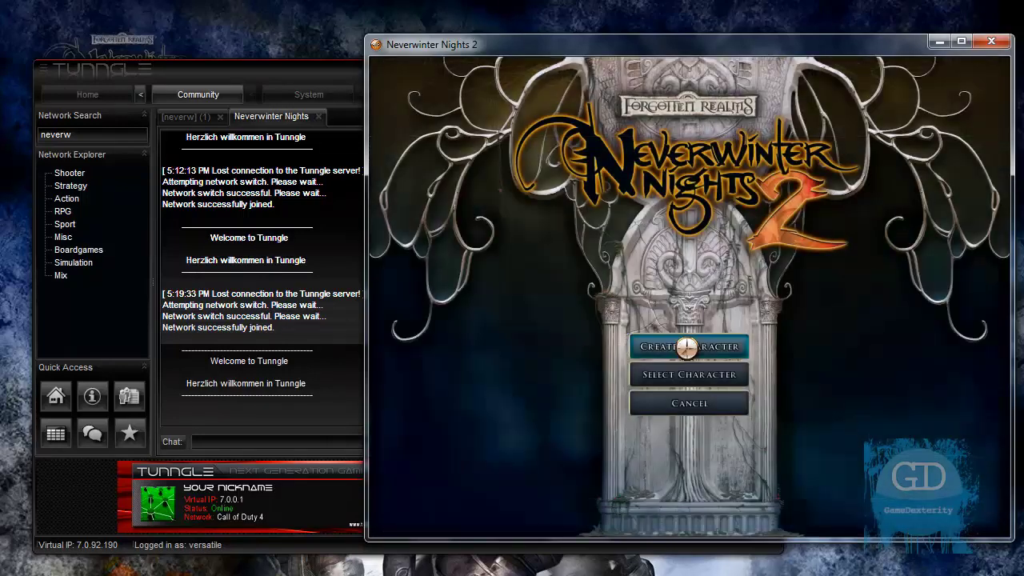
click(688, 374)
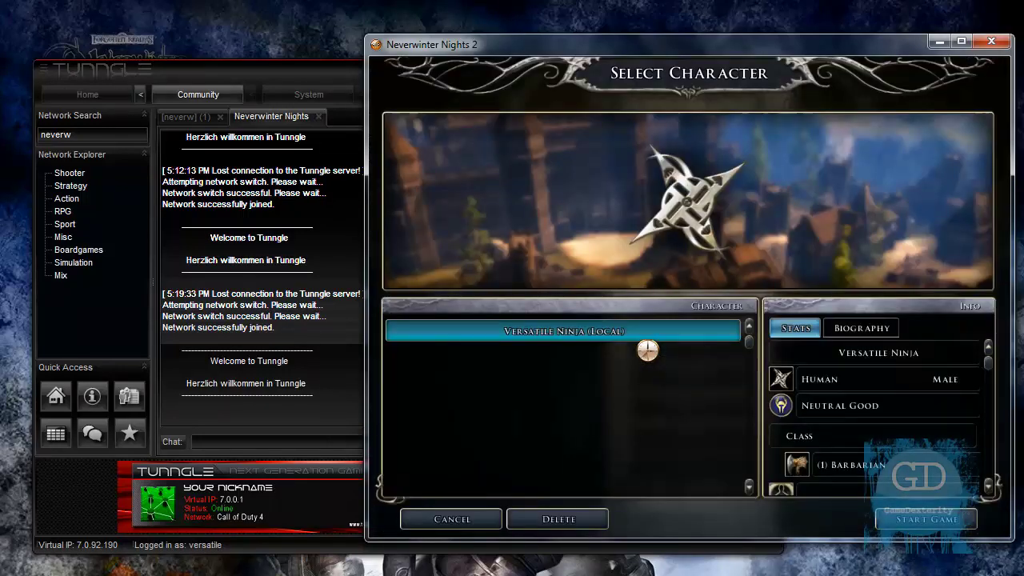
double_click(654, 342)
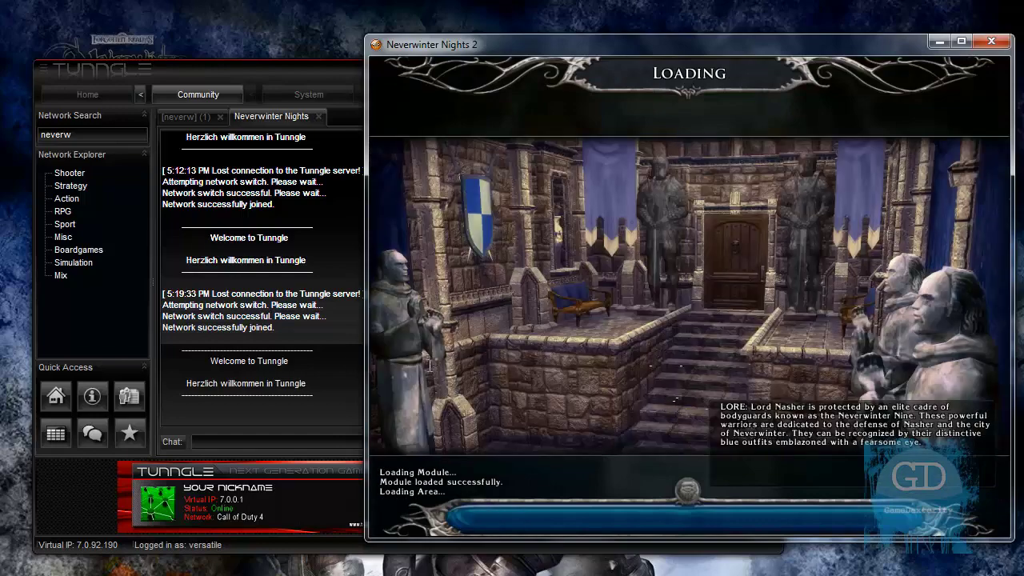
click(316, 351)
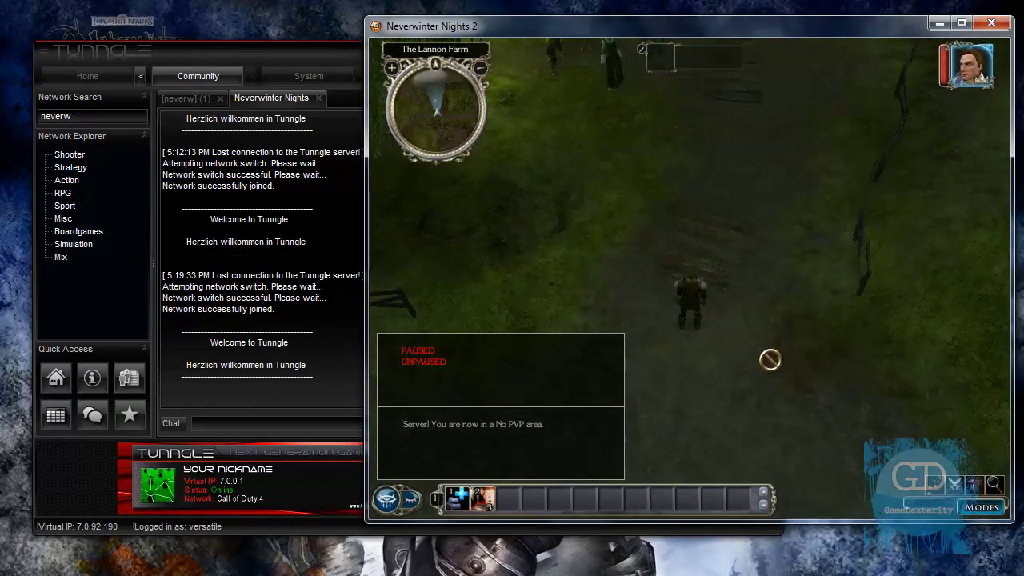
Step: Walk the character across The Lannon Farm to Pitney Lannon
click(742, 332)
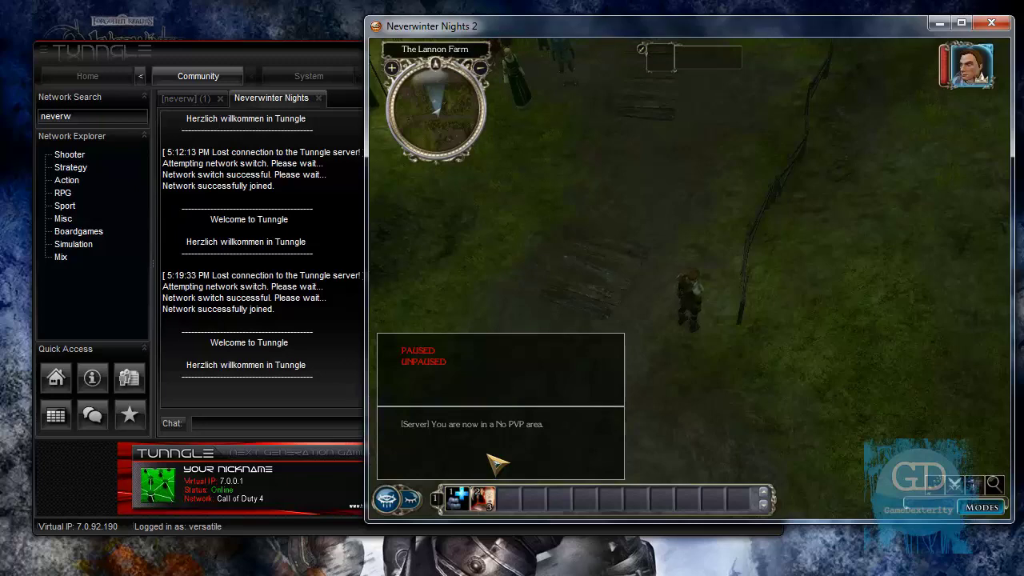
click(549, 258)
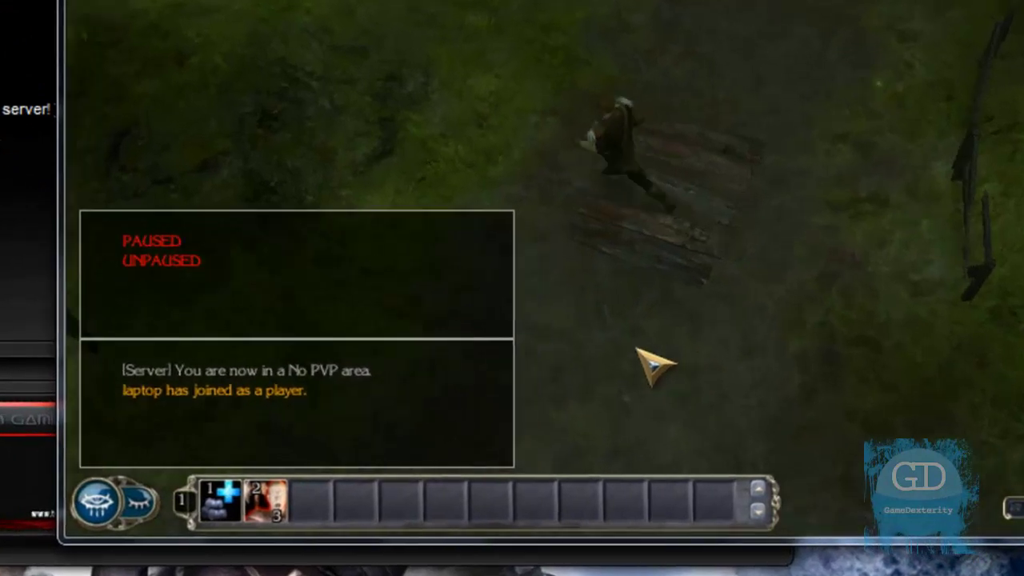
click(681, 376)
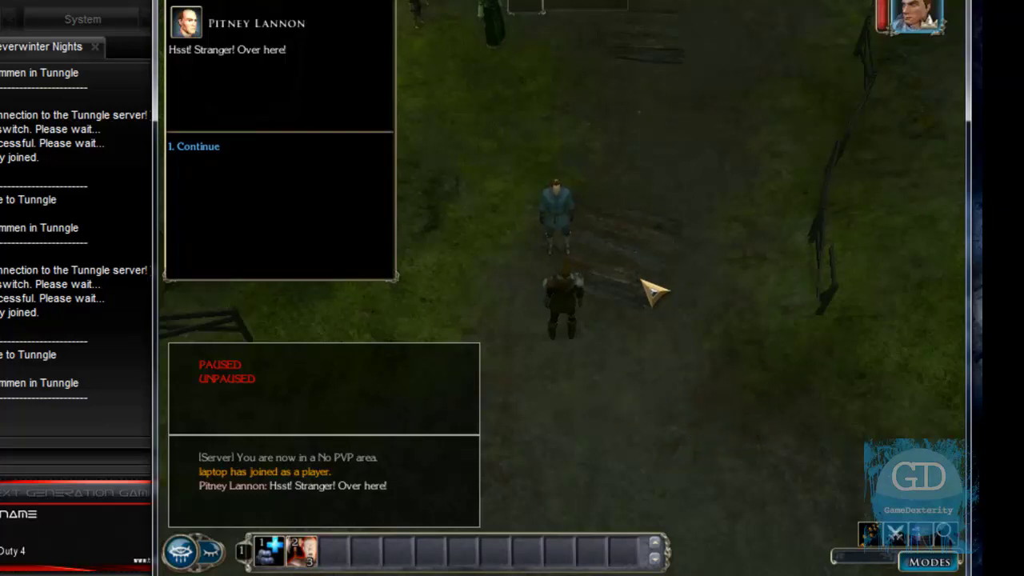
Step: Talk with Pitney, agree to handle the Scaly Folk, and receive the Reptile Bane Cudgel and house key
click(206, 151)
click(208, 152)
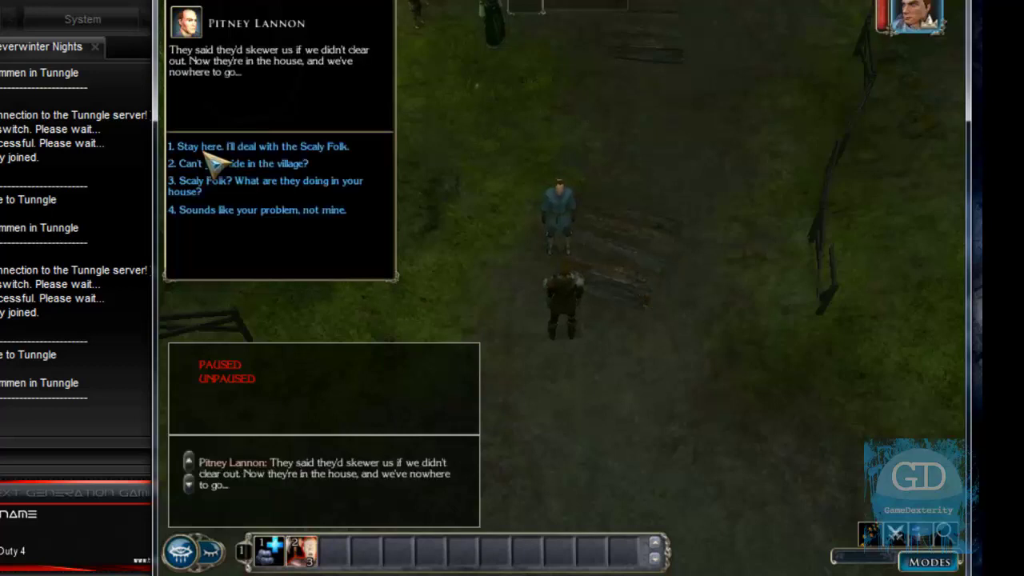
click(210, 152)
click(213, 152)
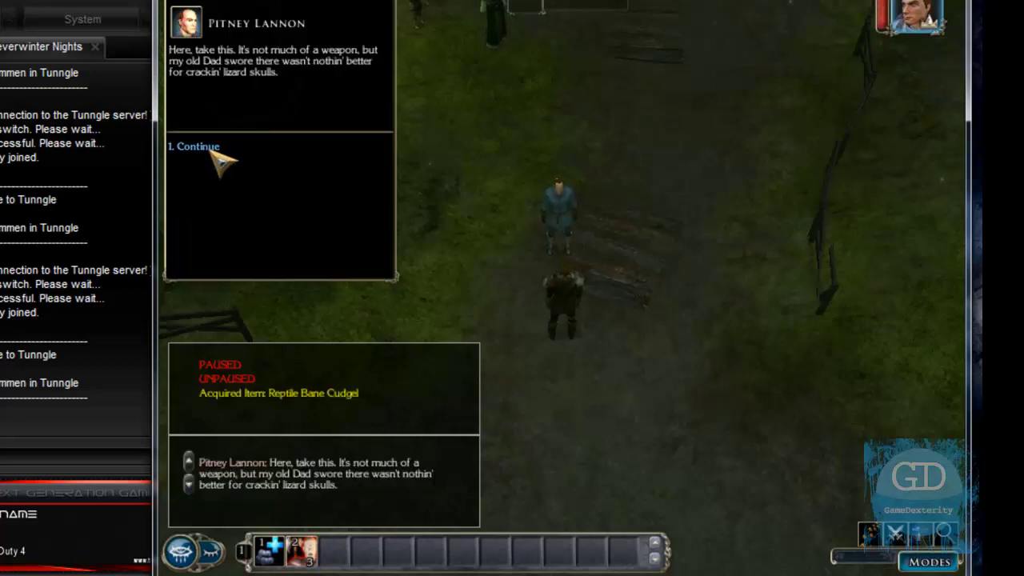
click(213, 152)
click(213, 151)
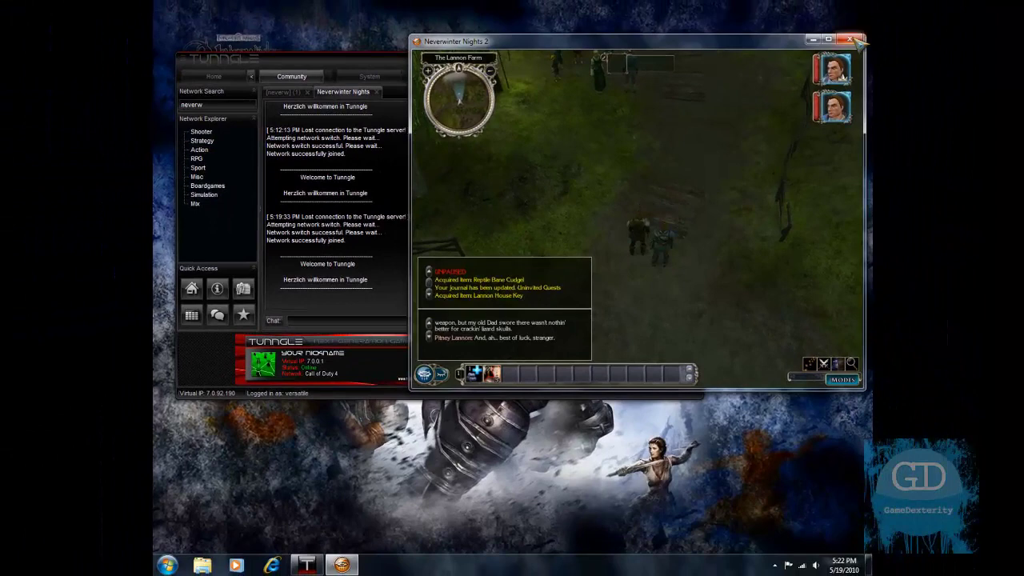
Step: Walk the party a little further, then quit Neverwinter Nights 2 and minimize Tunngle
click(724, 174)
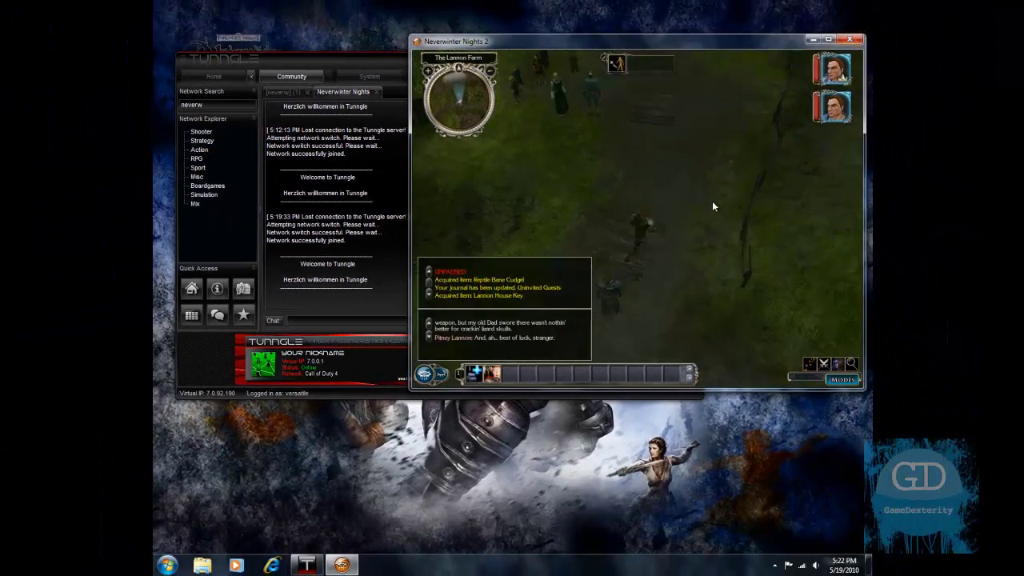
click(677, 210)
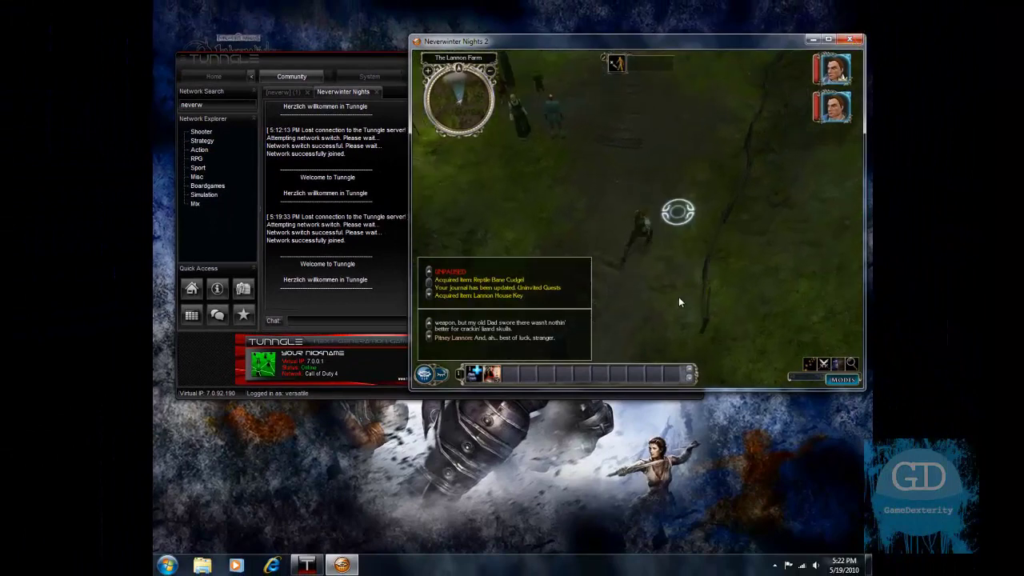
click(850, 40)
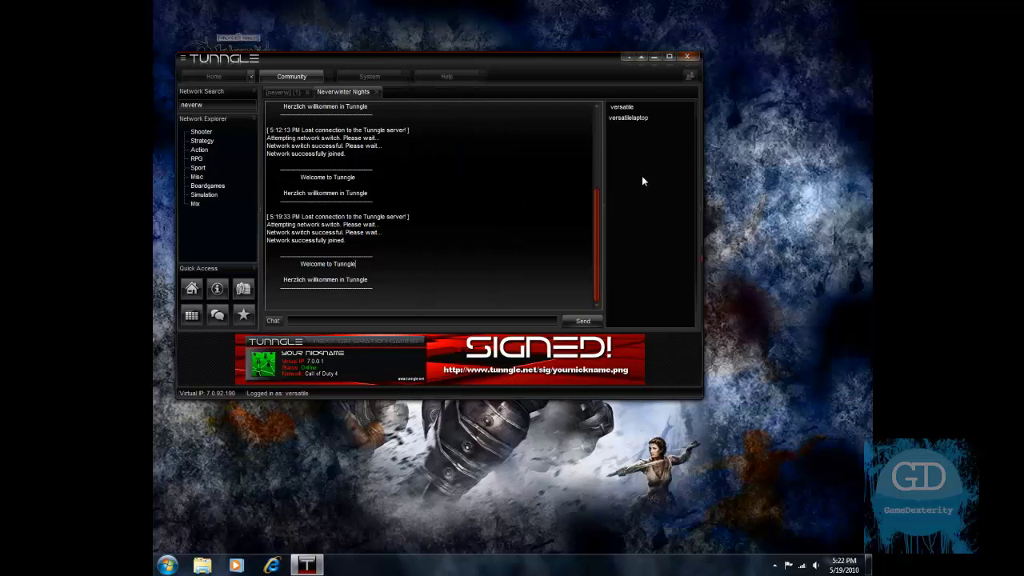
click(653, 57)
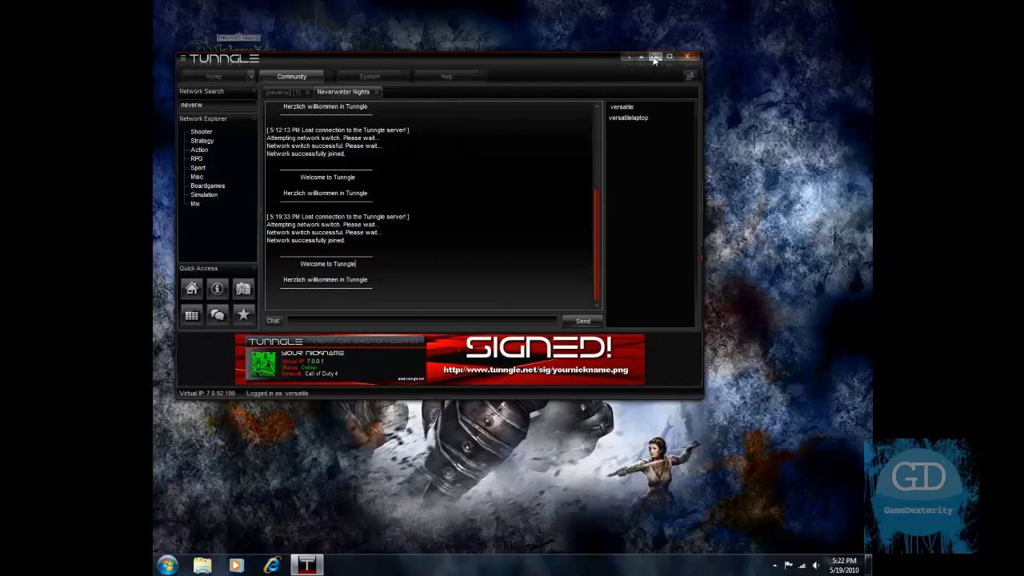